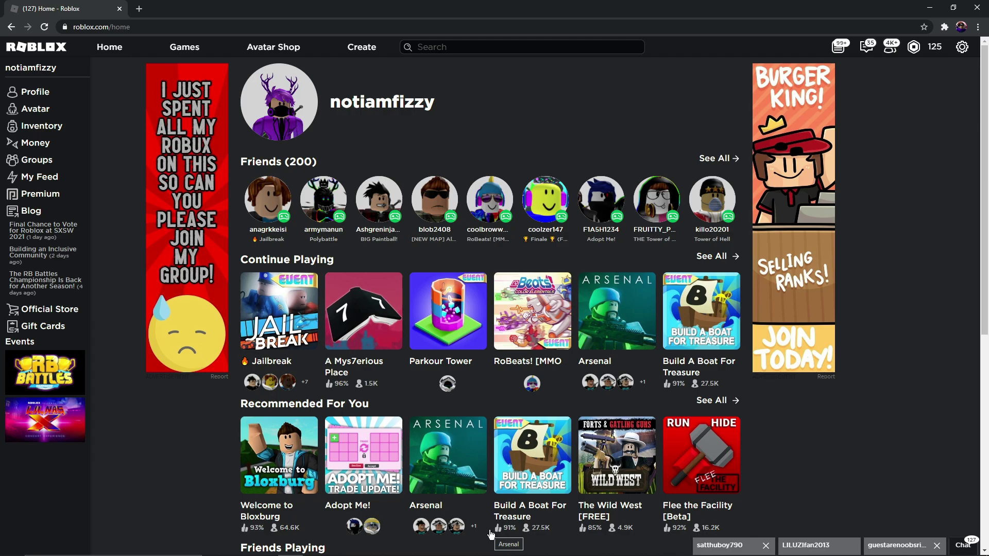
Switch to OBS and add a new scene with the suggested name.
mouse_move(468, 546)
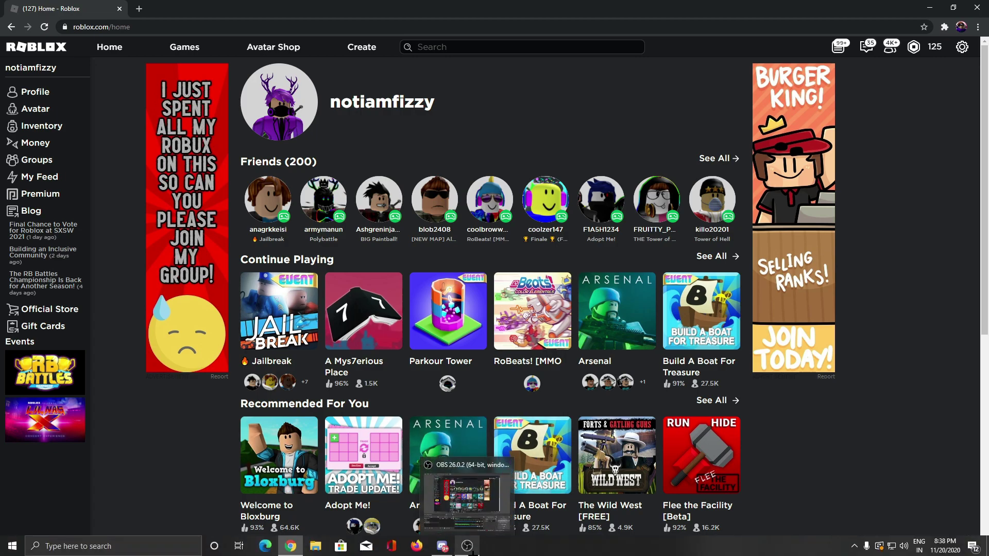
click(467, 546)
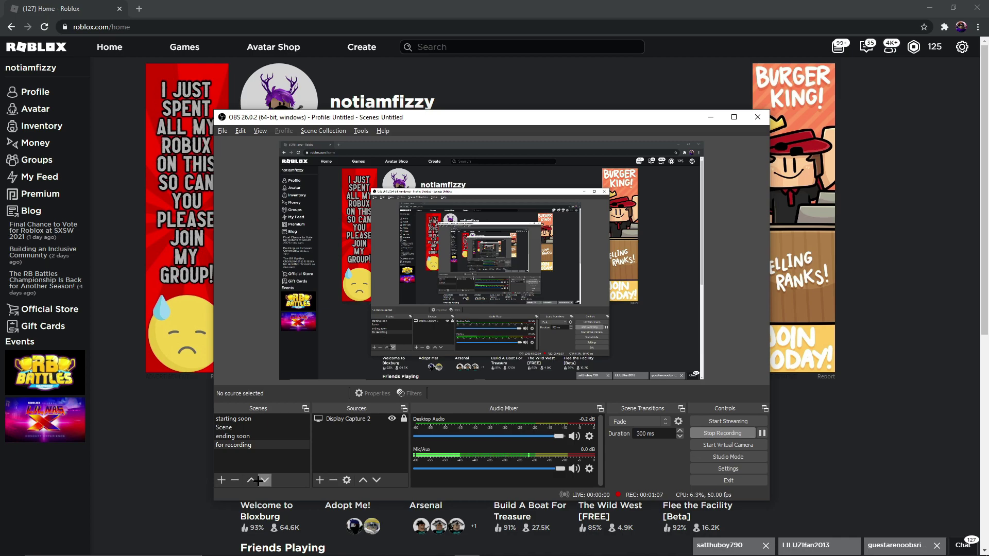
click(221, 480)
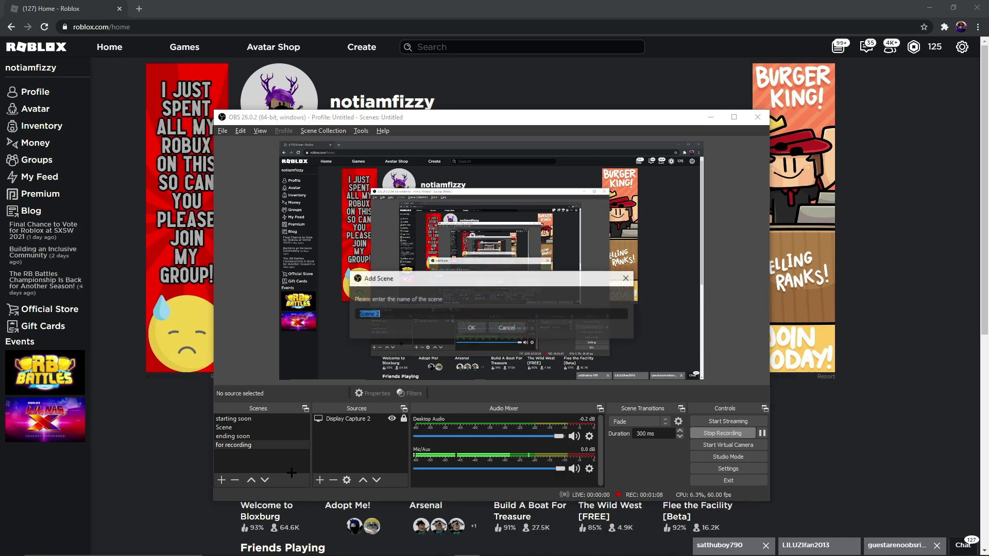
click(462, 325)
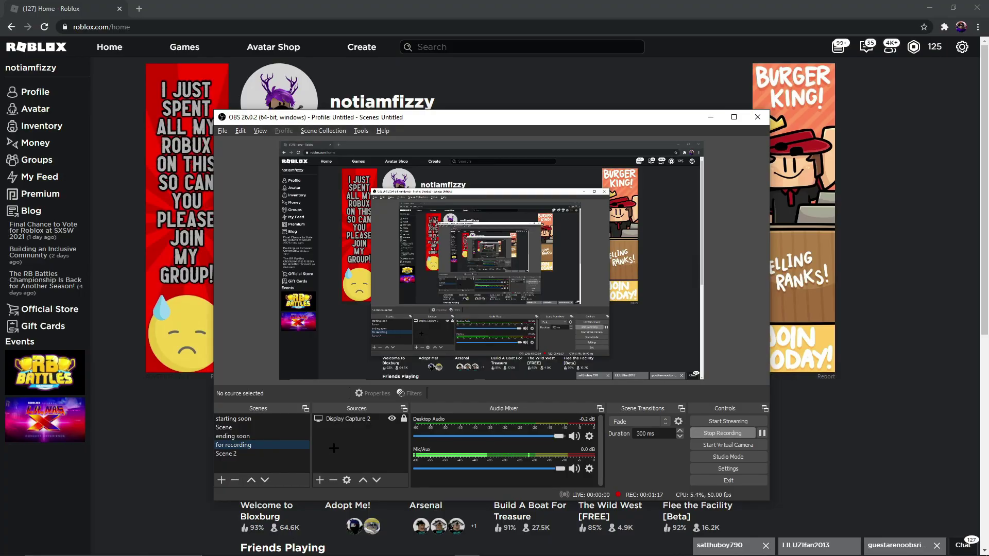
Look over the source types that can be added, without adding one.
click(320, 480)
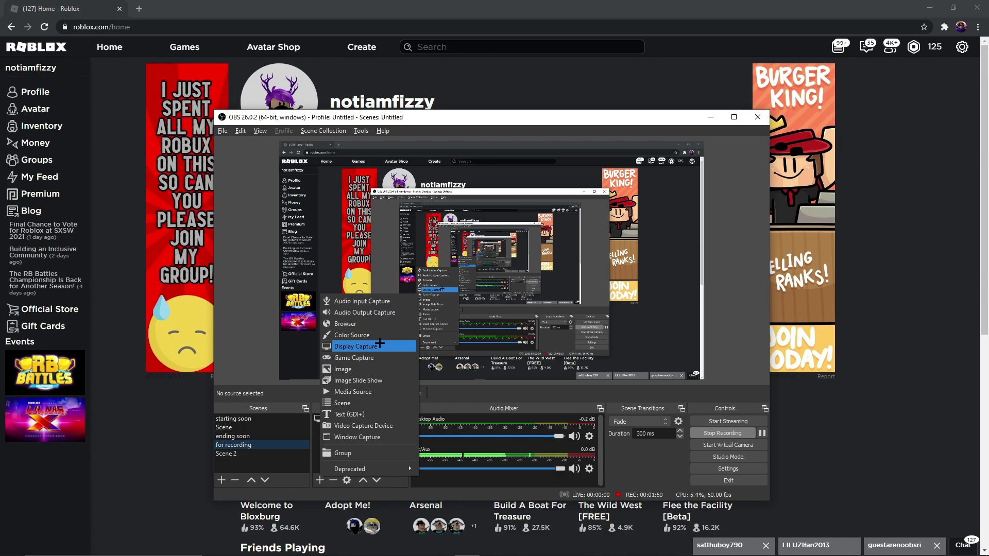
click(223, 189)
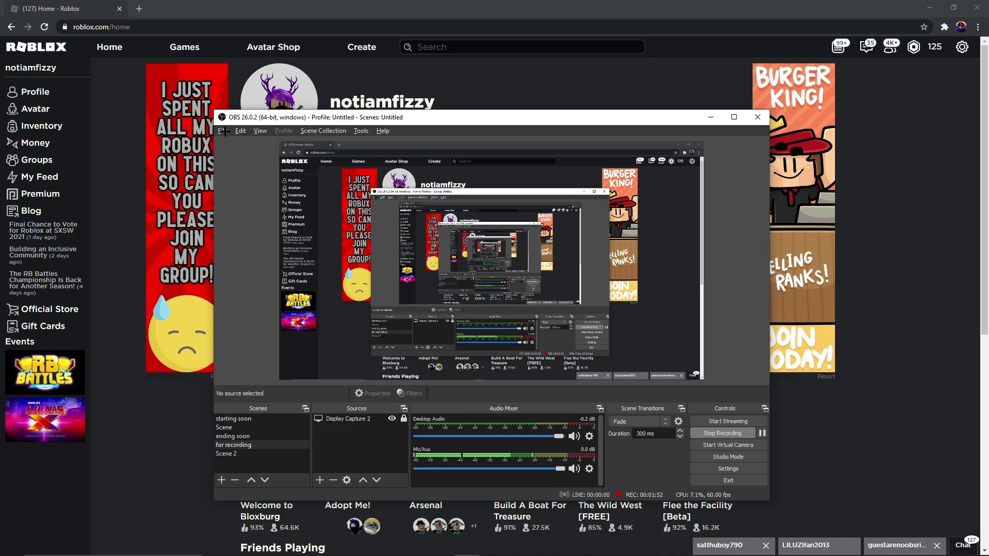
Open the OBS settings and look through all the General options.
click(222, 131)
click(236, 170)
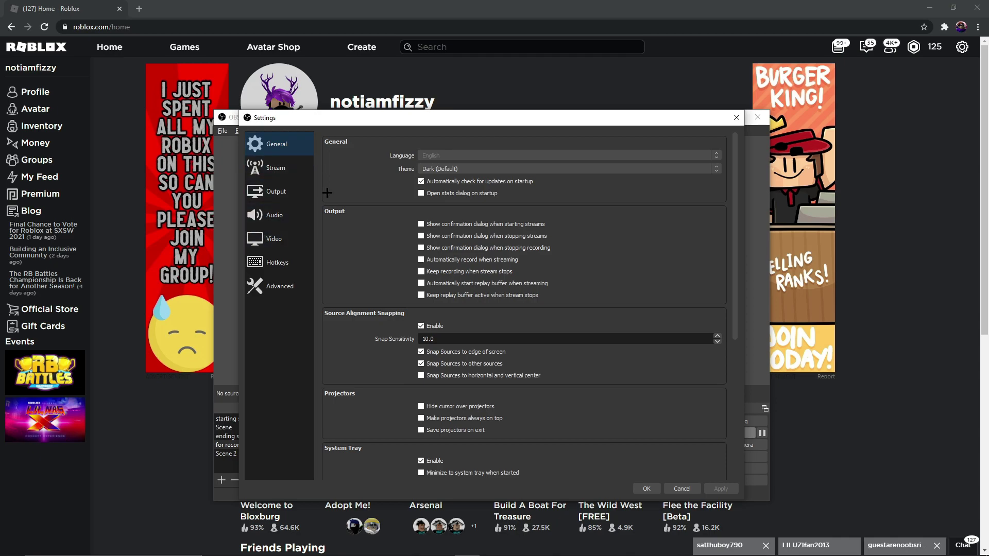
scroll(486, 197, down, 4)
scroll(592, 279, up, 4)
scroll(567, 232, down, 5)
scroll(569, 291, down, 2)
scroll(505, 278, up, 6)
Set the stream service to YouTube - RTMP with the Primary YouTube ingest server.
click(284, 168)
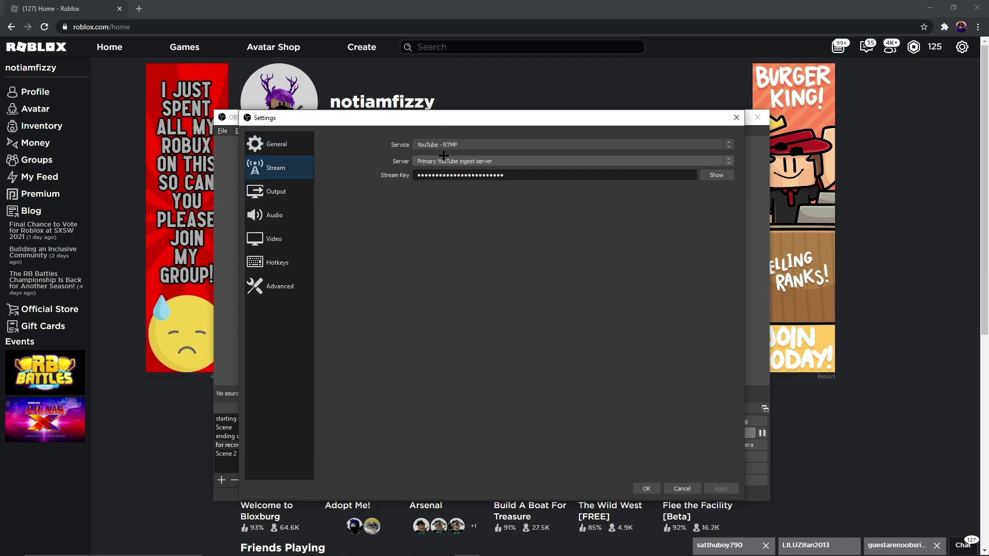
drag(515, 175, 420, 175)
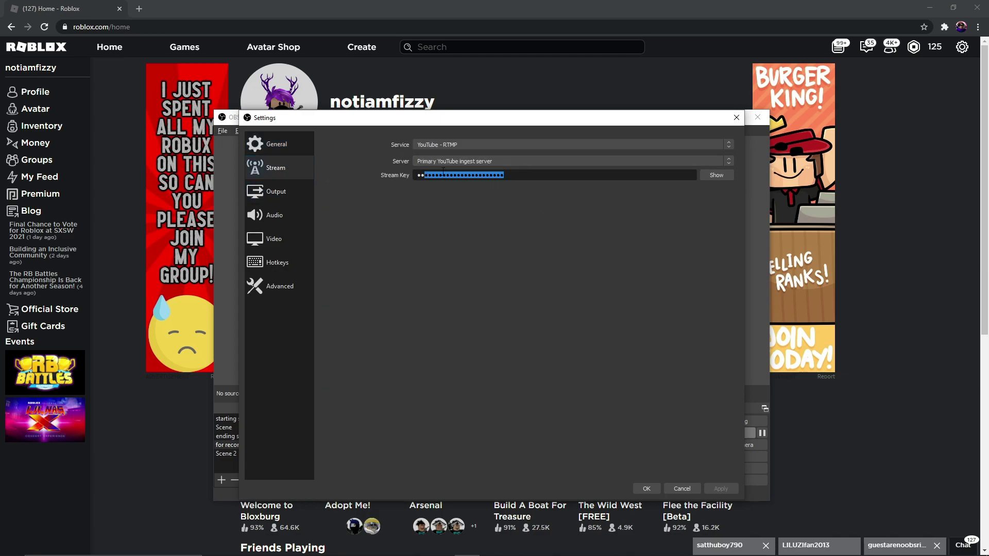
click(555, 161)
click(464, 169)
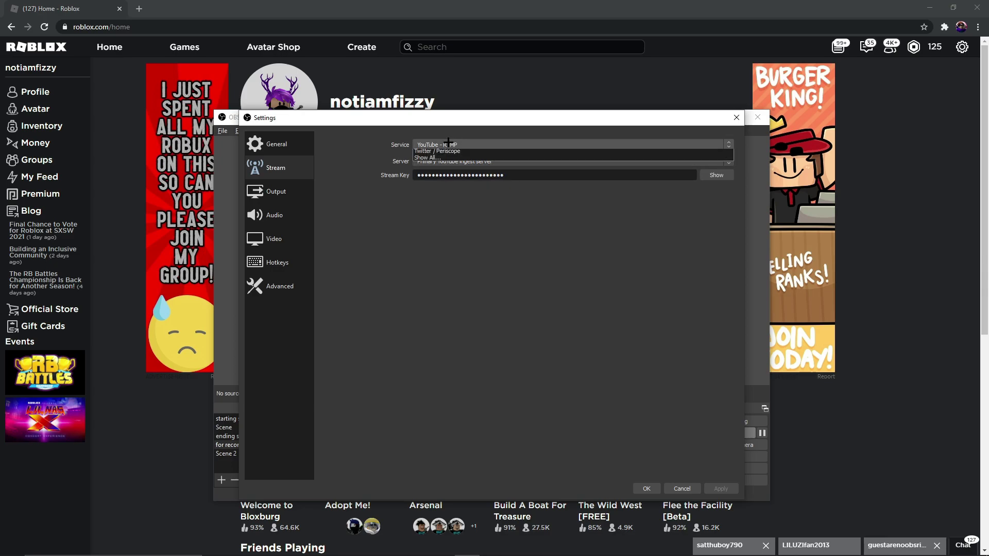
click(438, 145)
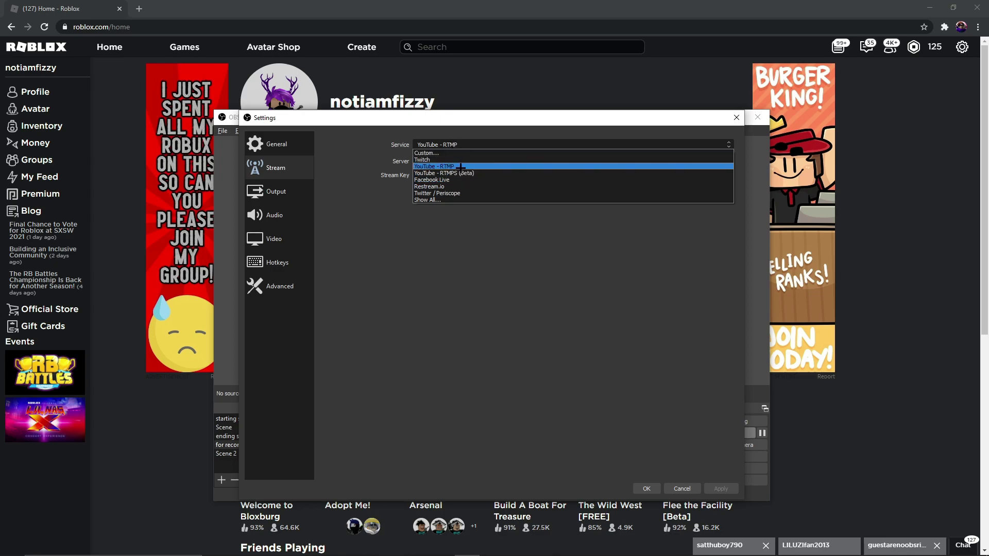
click(460, 166)
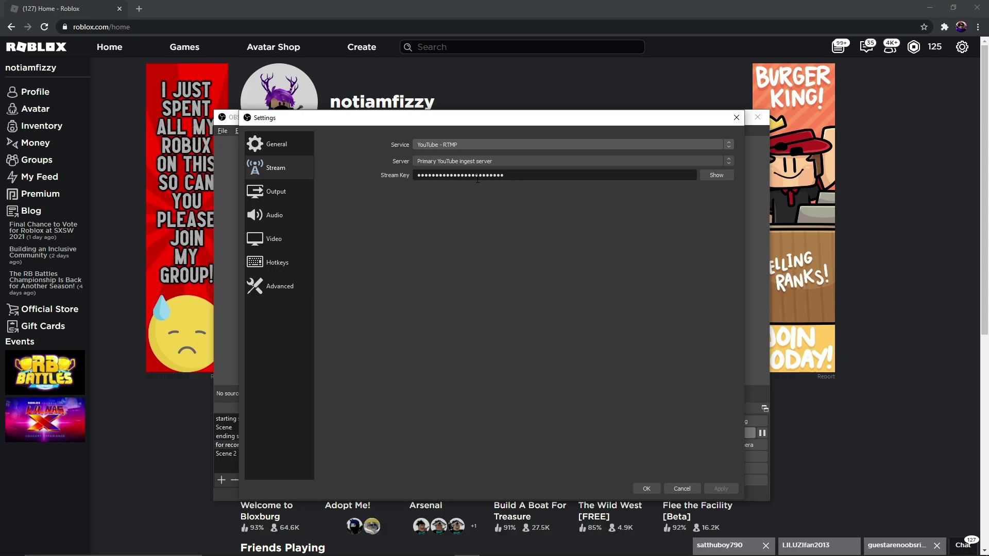
Copy the auto-generated stream key from the YouTube Studio live streaming page and return to the OBS stream settings.
drag(505, 176, 416, 176)
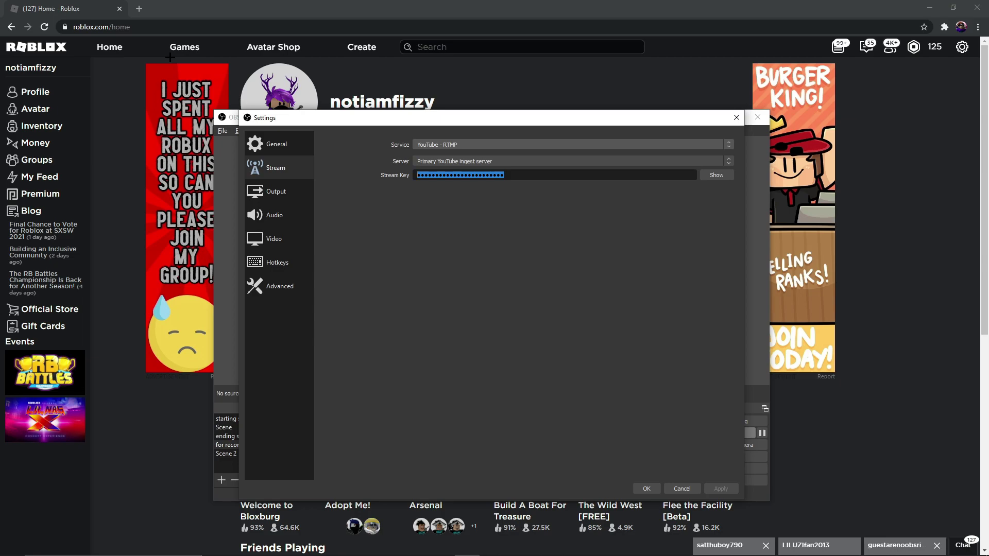
click(138, 9)
click(466, 250)
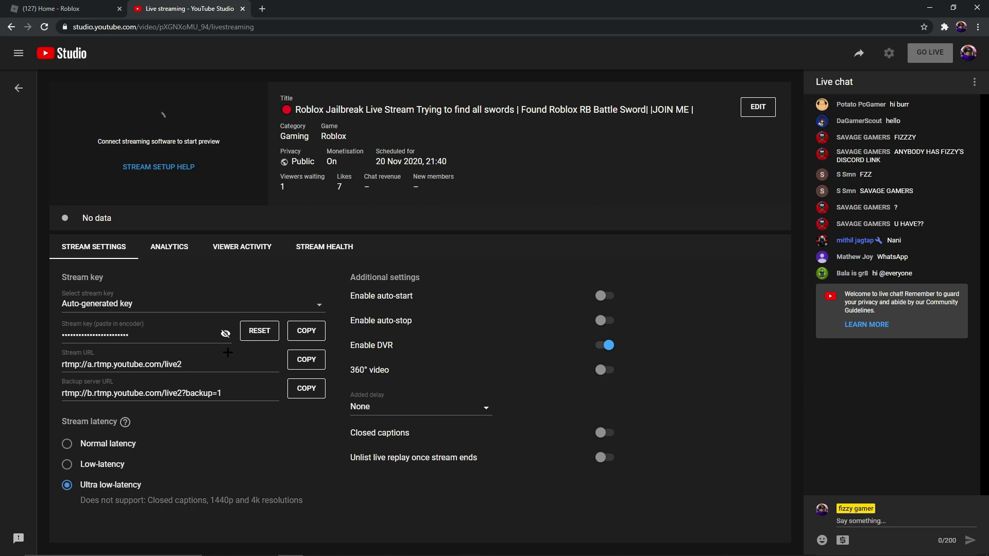
click(306, 331)
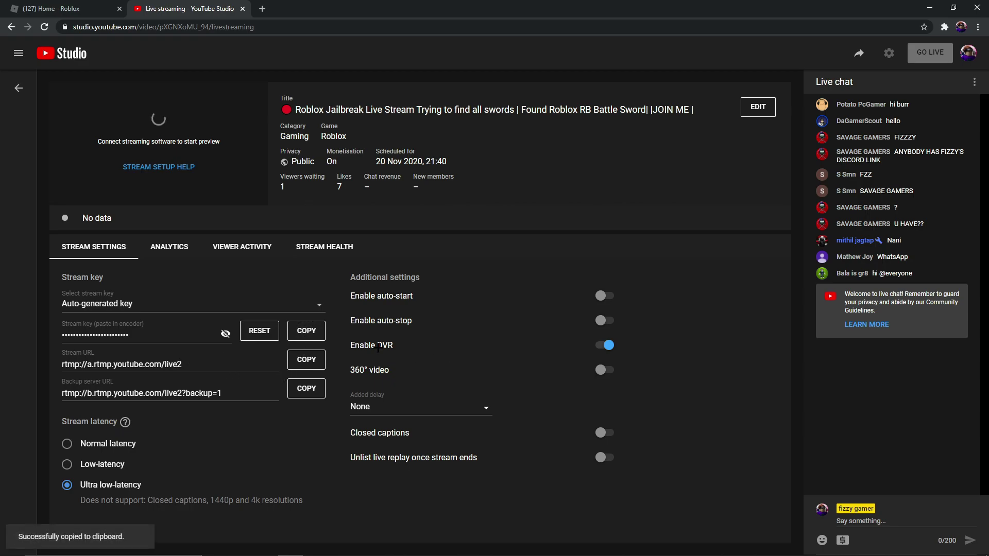
key(alt+Tab)
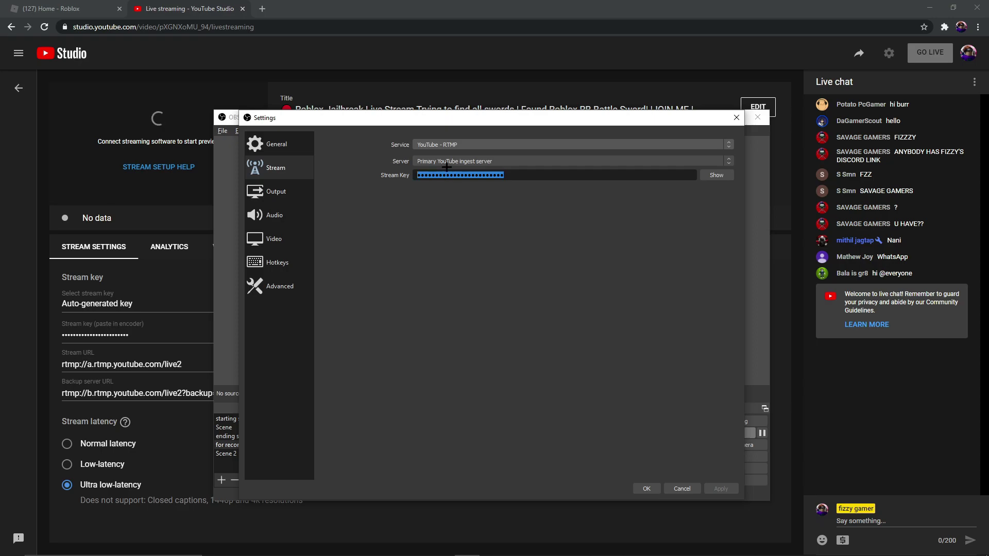
Open the streaming output settings and review the bitrate and keyframe interval.
click(285, 188)
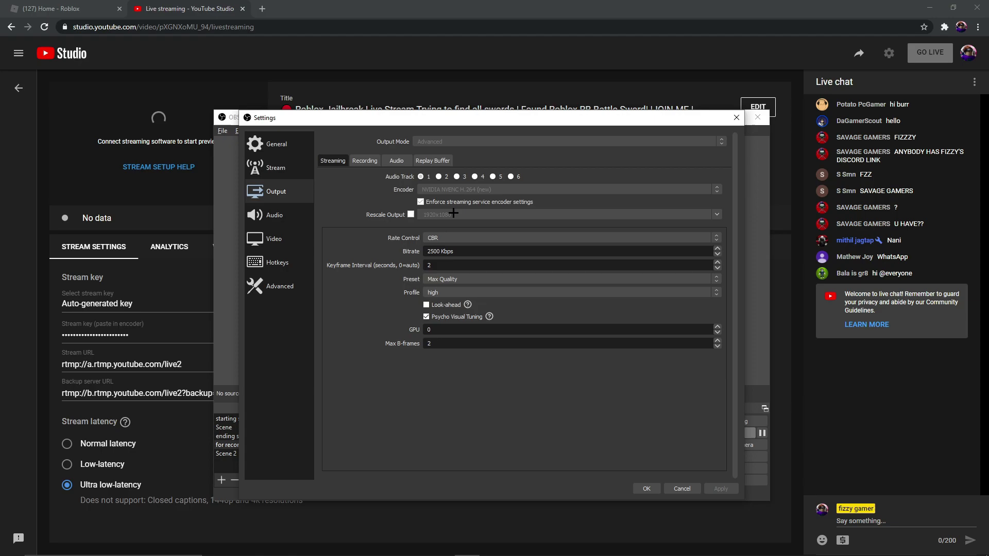
drag(440, 251, 432, 253)
click(464, 252)
key(Tab)
click(443, 266)
Set the streaming encoder's preset to Max Quality and its profile to high.
click(449, 280)
click(452, 281)
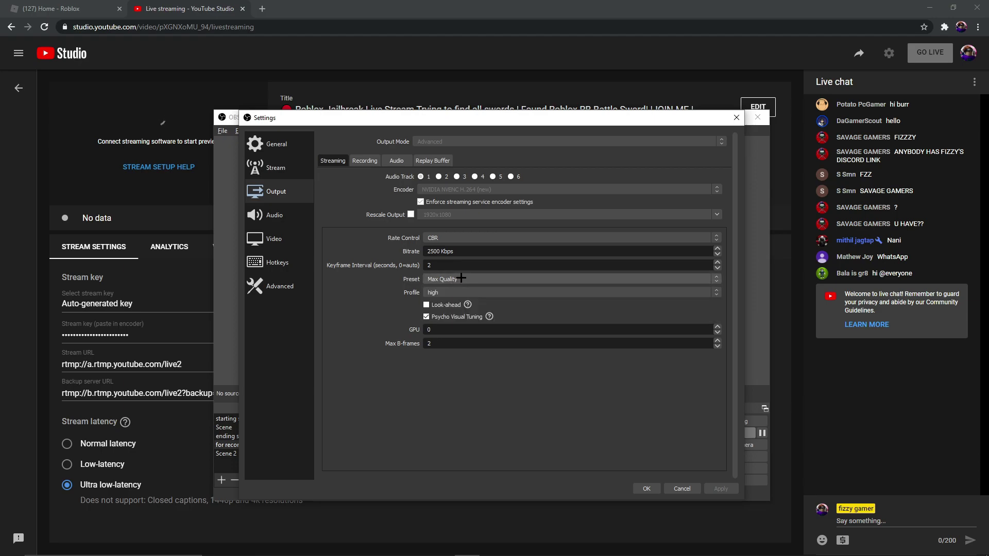
click(460, 279)
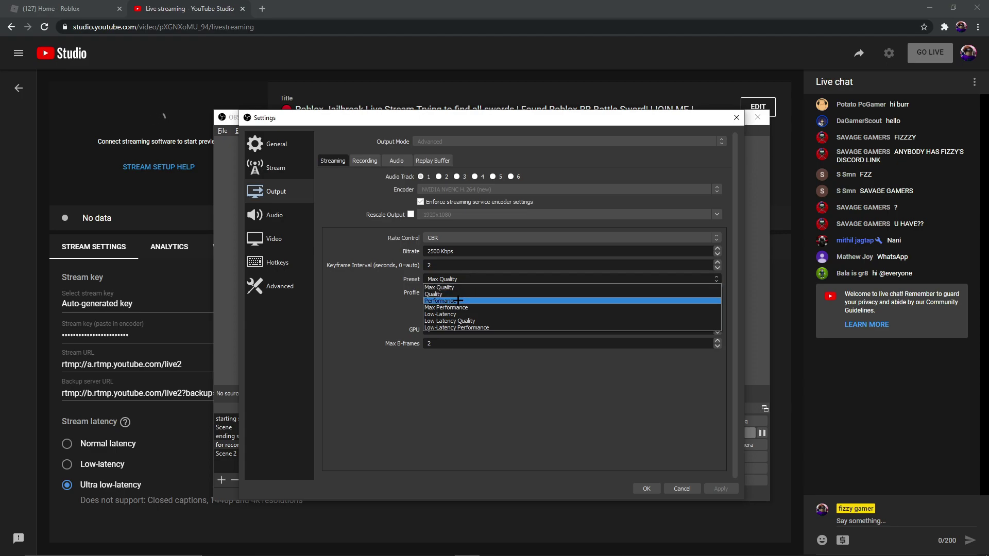
click(469, 284)
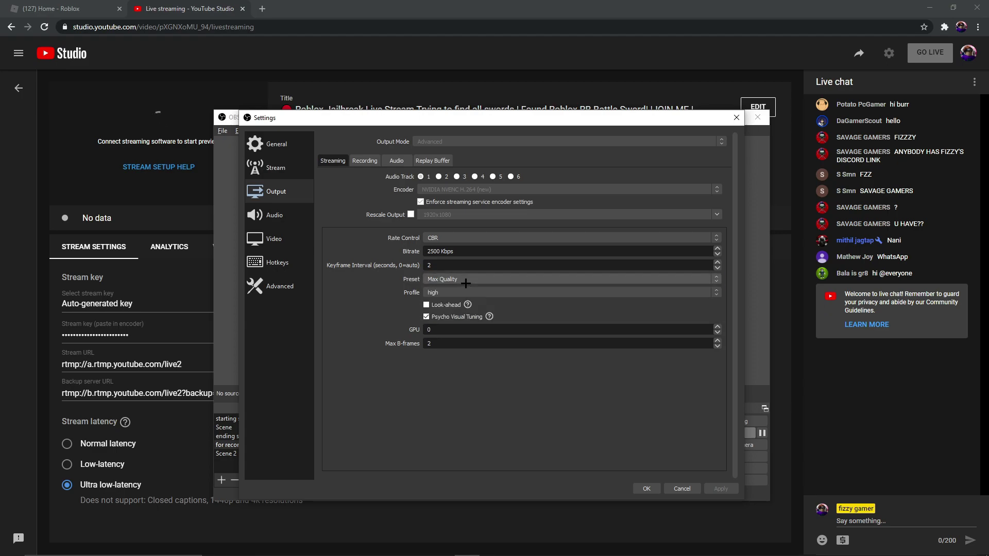
click(448, 293)
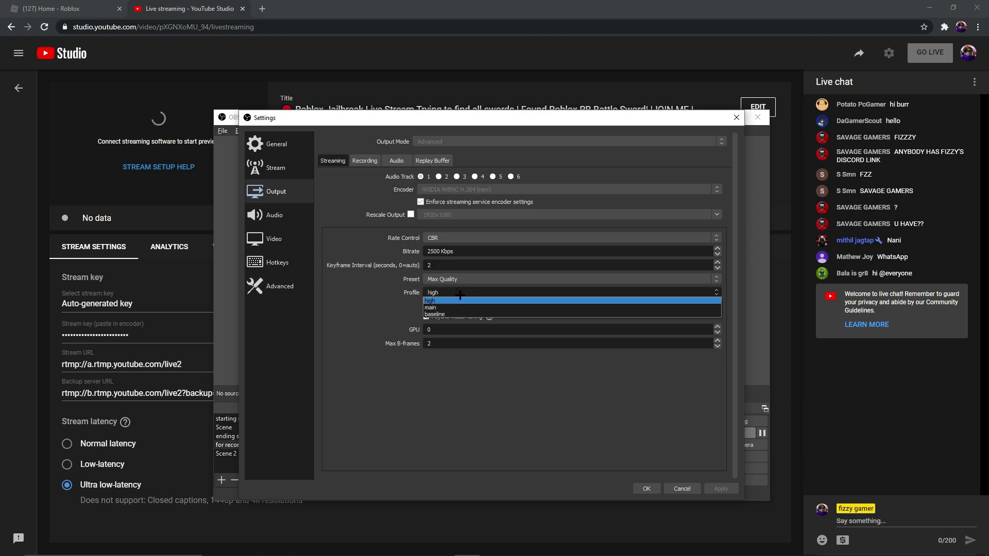
click(460, 295)
click(466, 280)
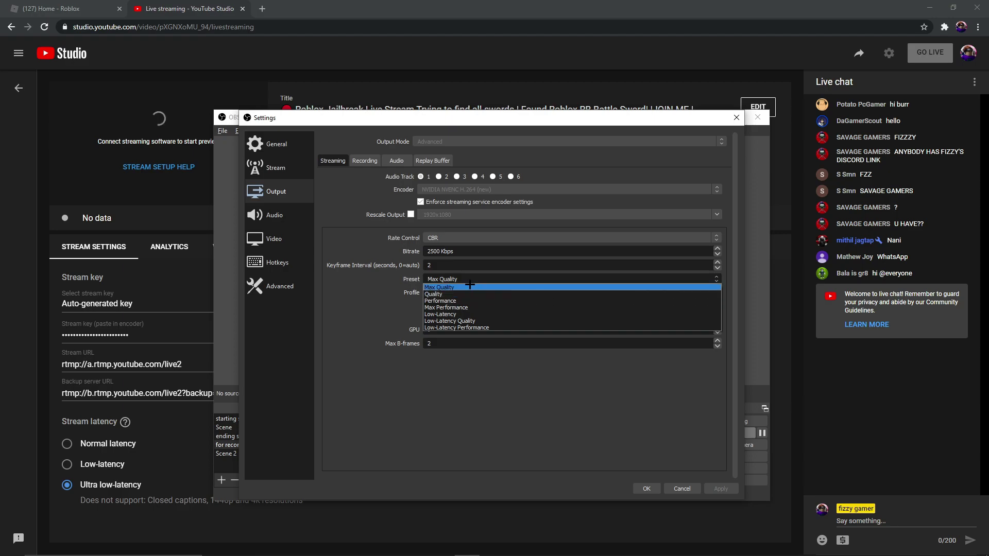
click(464, 284)
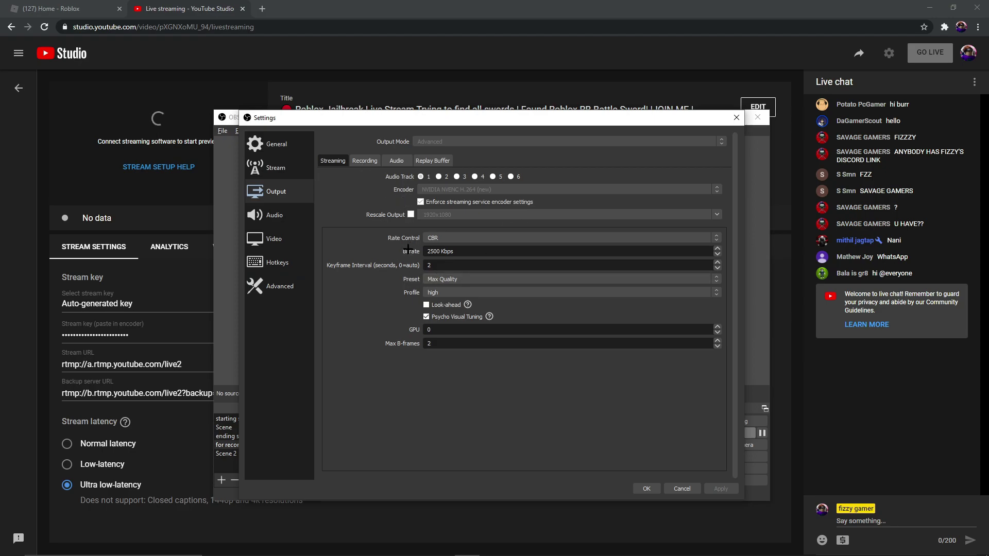
Set the rate control of the recording output to CBR.
click(358, 163)
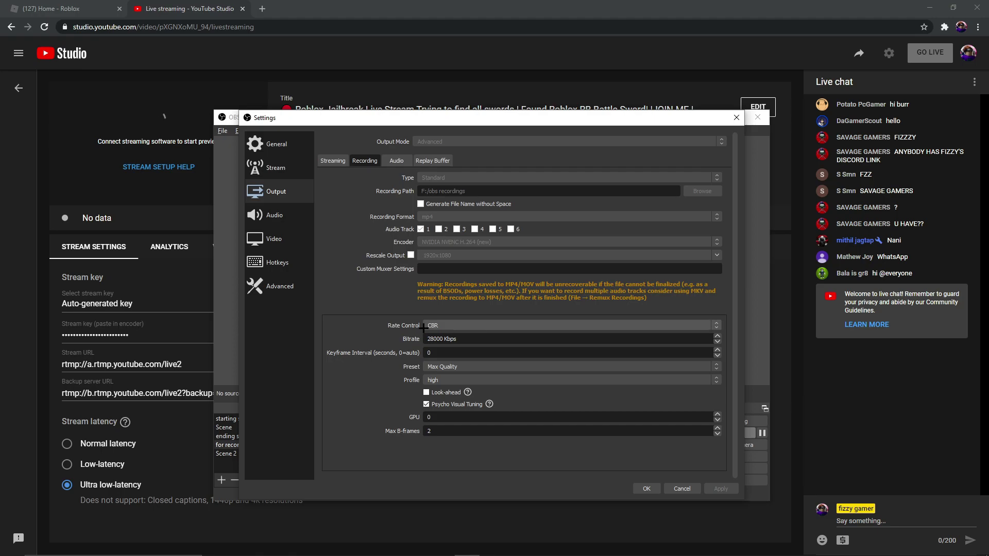
click(447, 325)
click(458, 334)
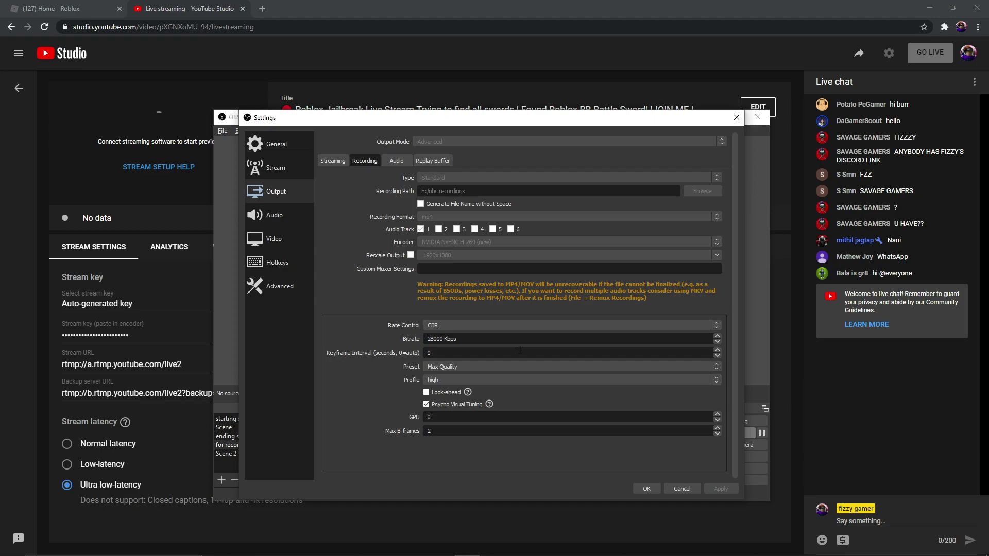
Set the recording encoder's preset to Max Quality and its profile to high.
click(497, 367)
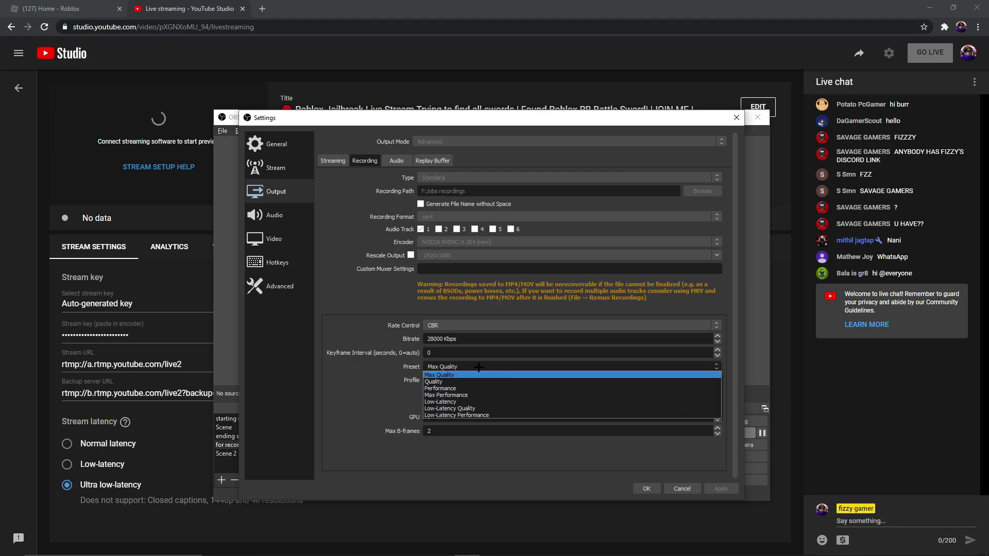
click(454, 367)
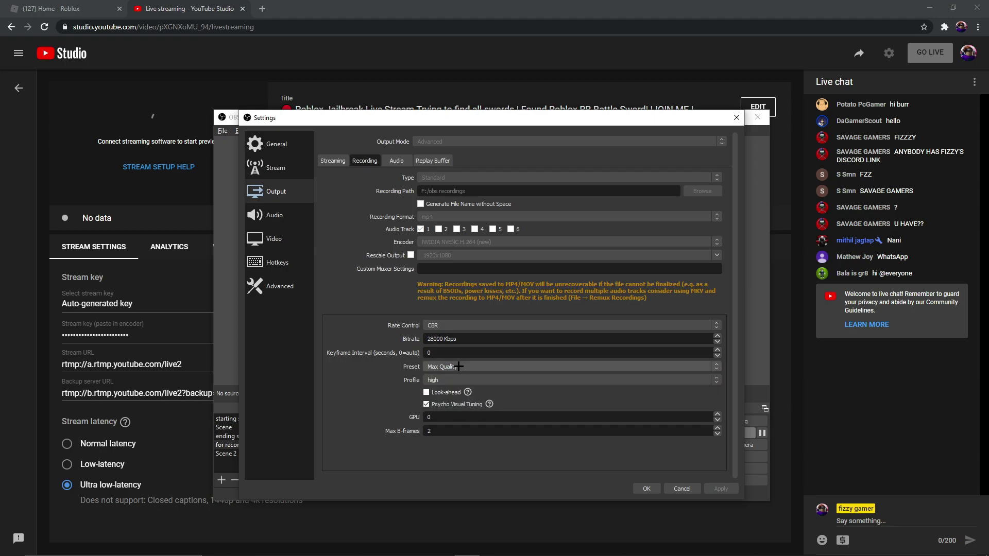
click(453, 367)
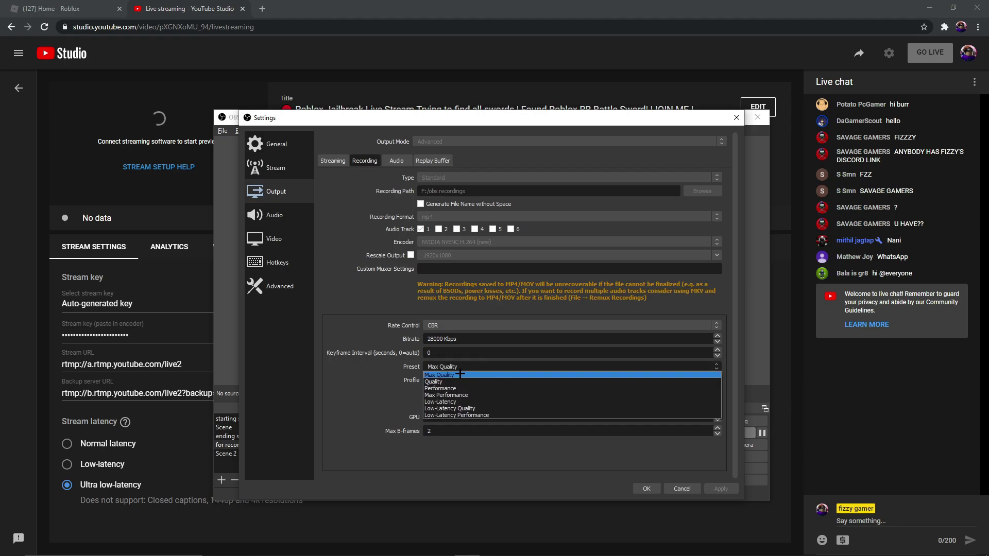
click(464, 367)
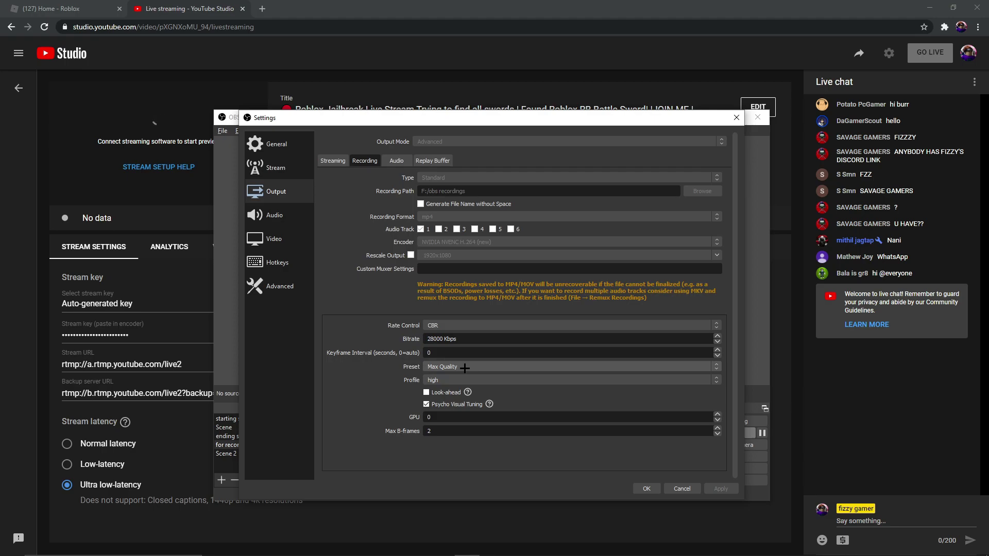
click(465, 368)
click(465, 368)
click(441, 381)
click(447, 381)
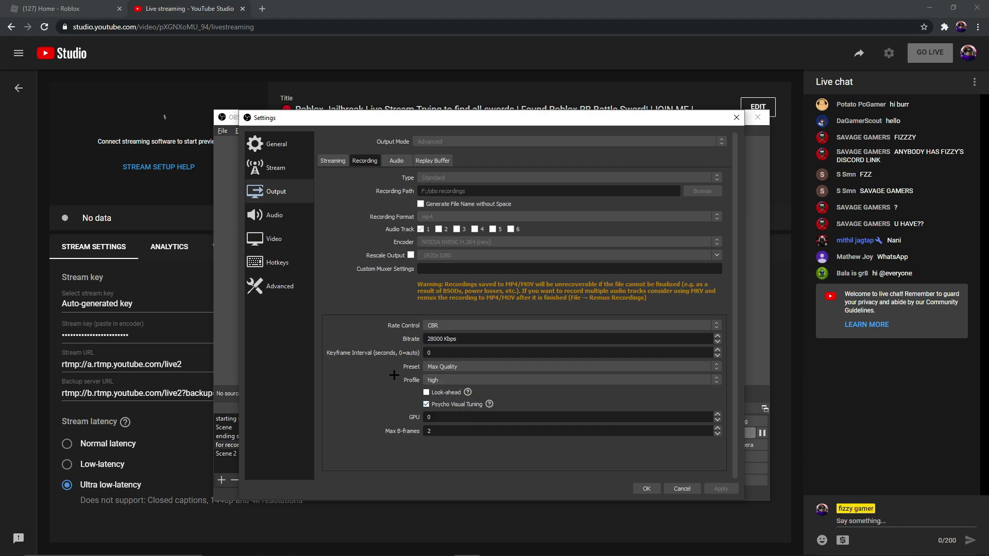
Review the output settings for the audio tracks and the replay buffer.
click(397, 160)
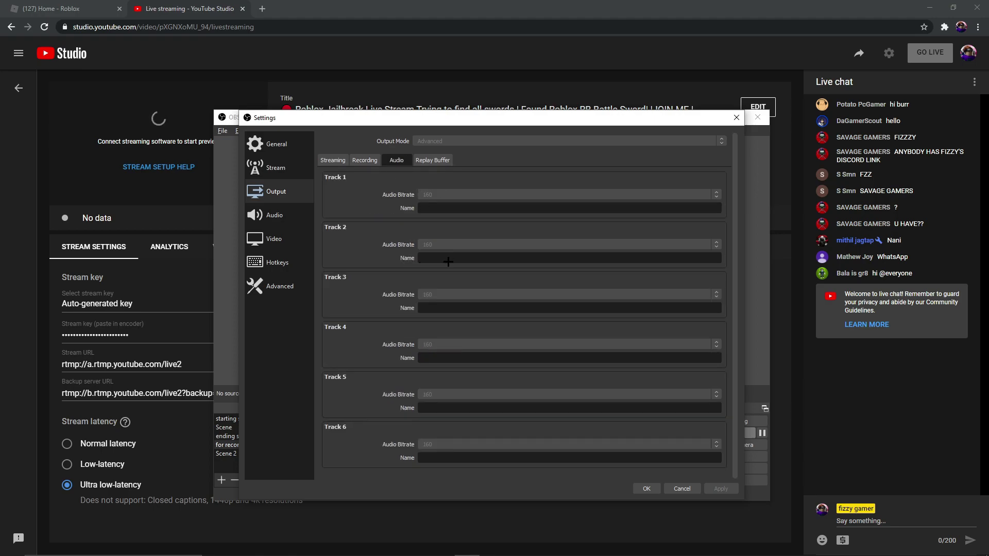
click(433, 160)
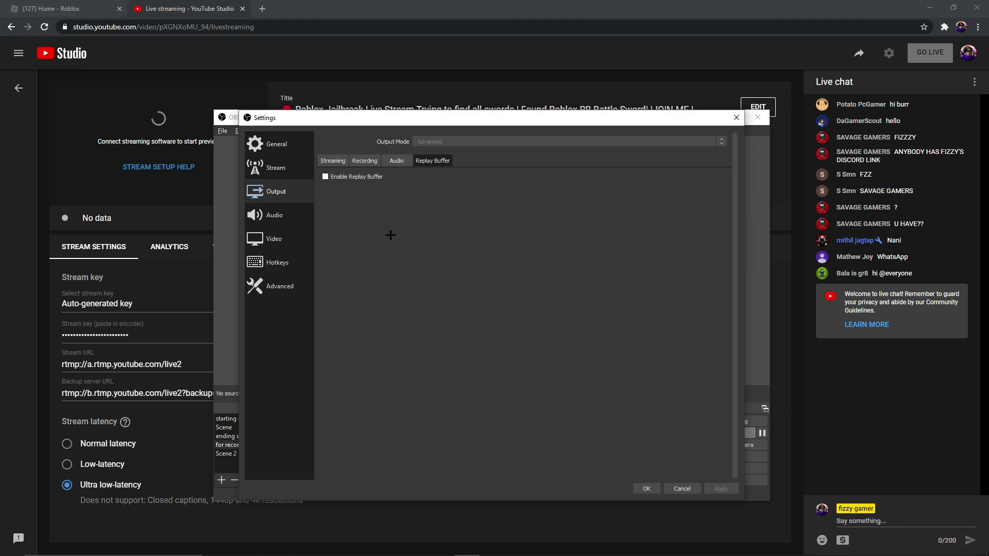
click(396, 161)
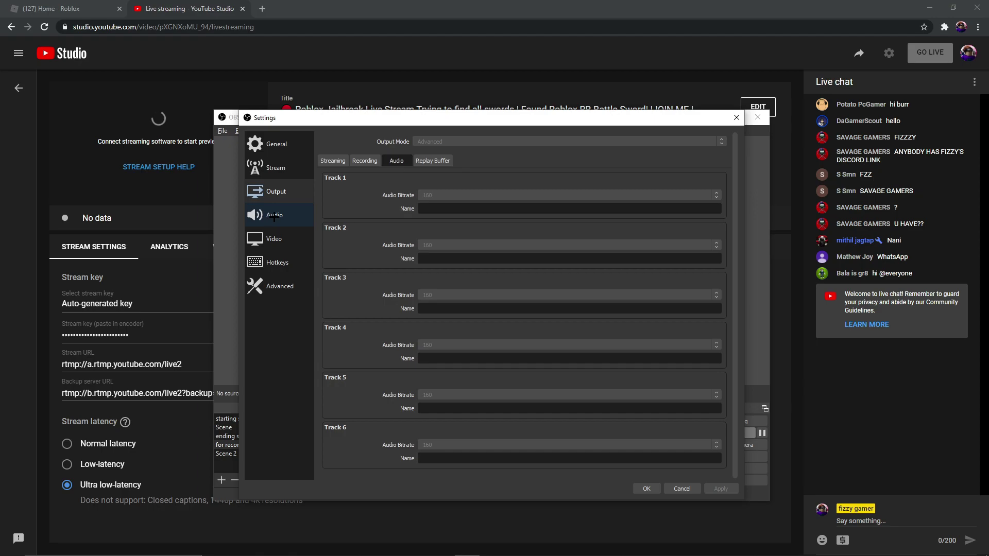
Open the general audio settings and look through the global audio devices, meters and hotkey options.
click(272, 215)
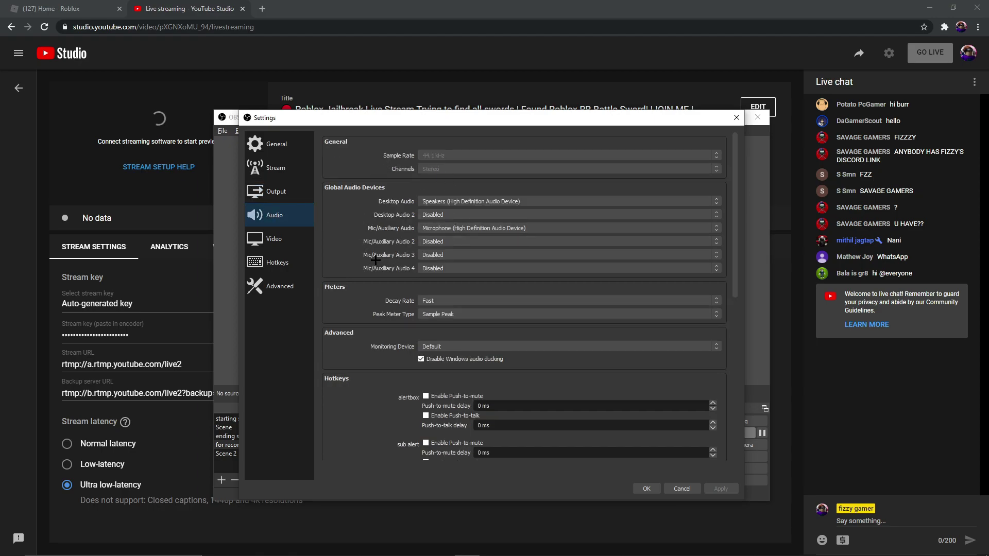
scroll(376, 262, down, 5)
scroll(375, 262, down, 2)
scroll(371, 260, up, 8)
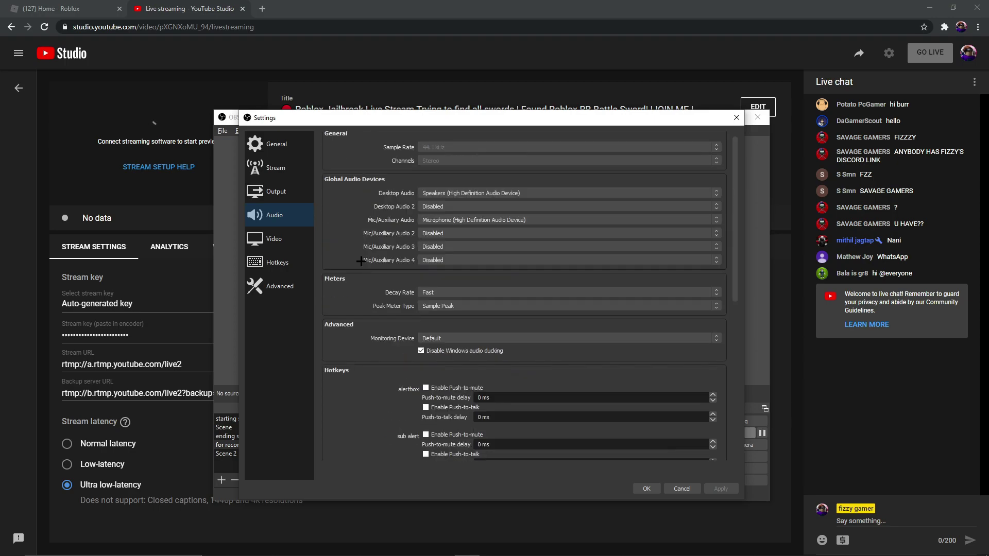
Open the video settings, then check the monitor's display resolution options in the Windows display settings.
click(282, 245)
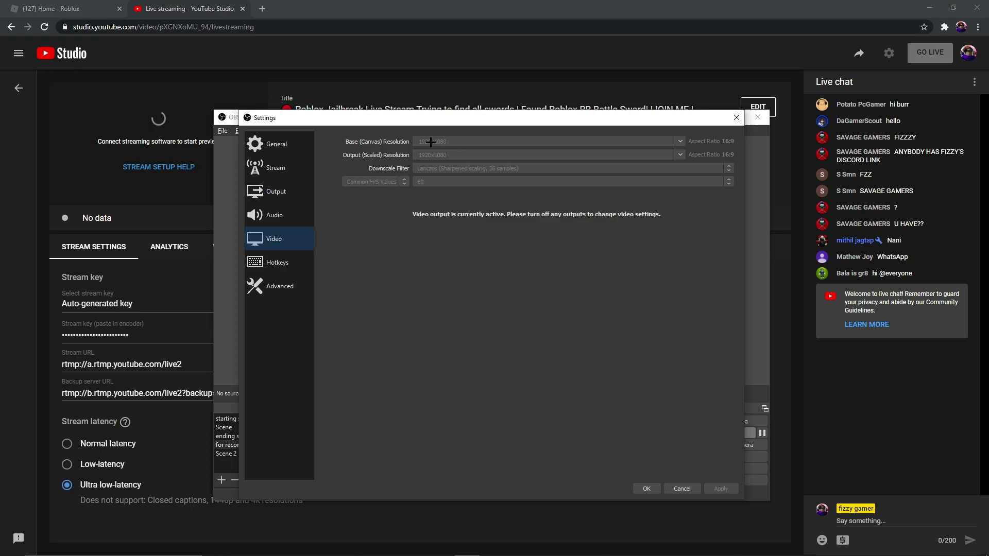
right_click(672, 547)
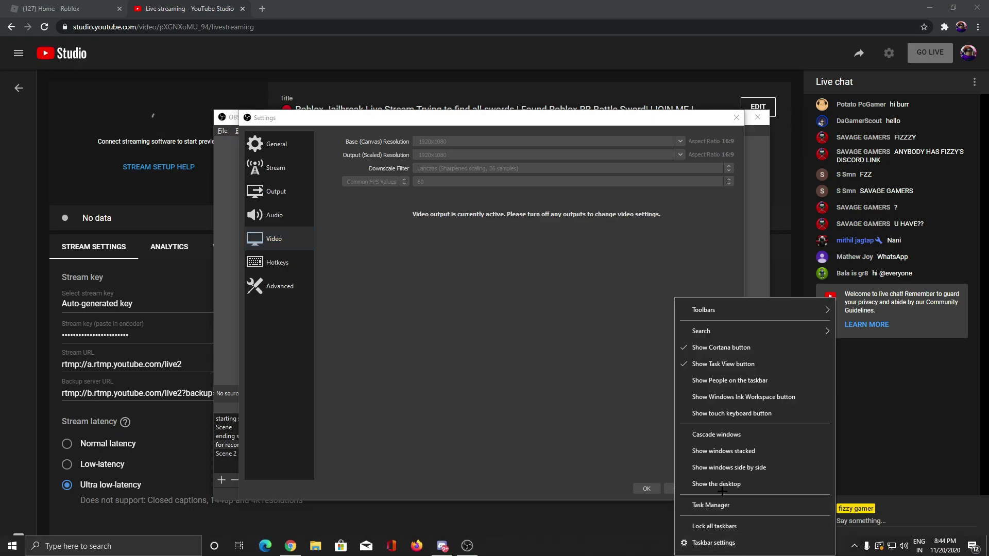
click(721, 470)
right_click(559, 225)
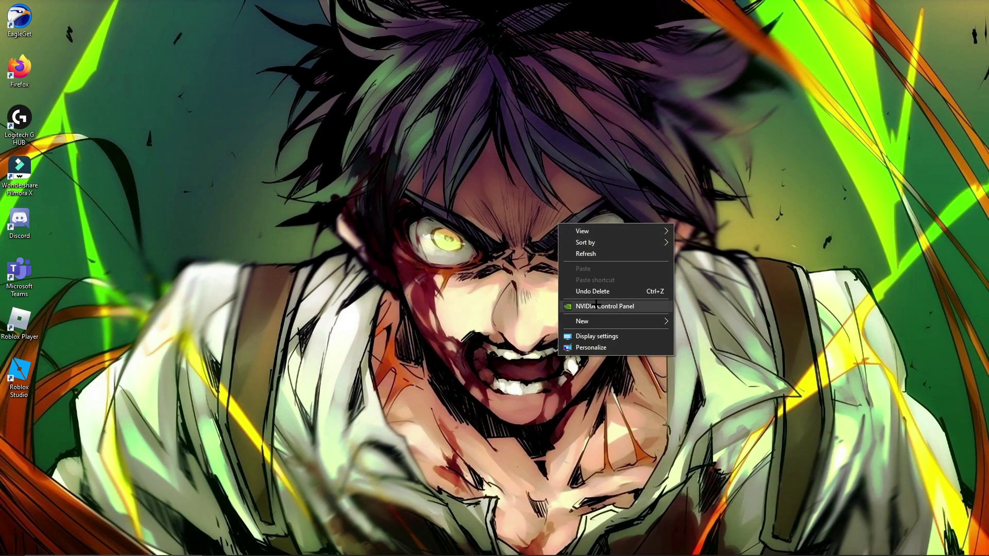
click(597, 334)
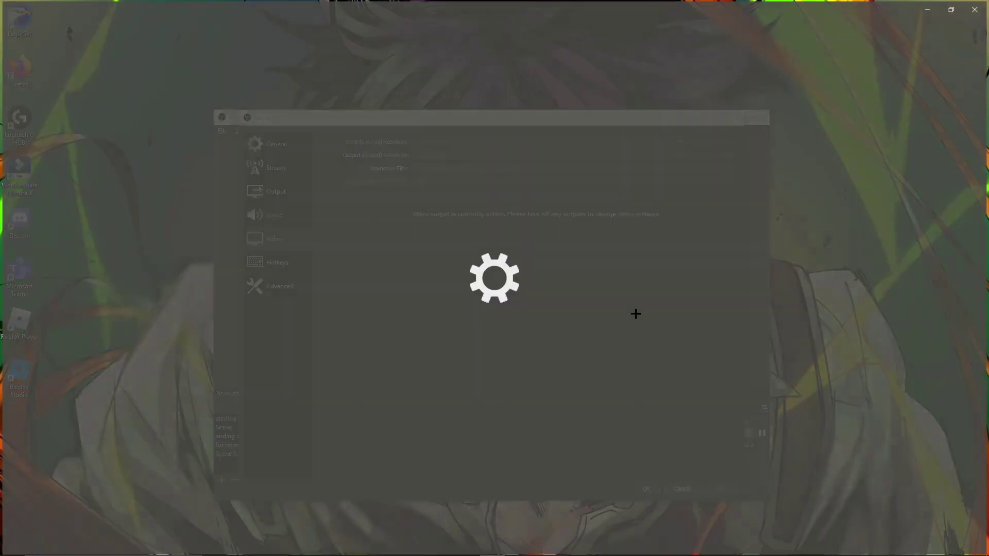
scroll(309, 334, down, 5)
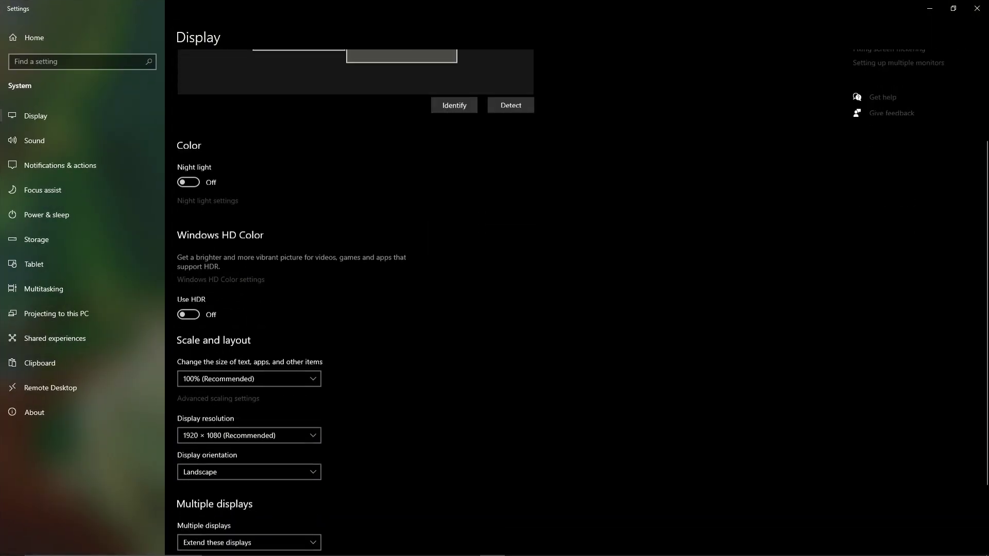
click(309, 335)
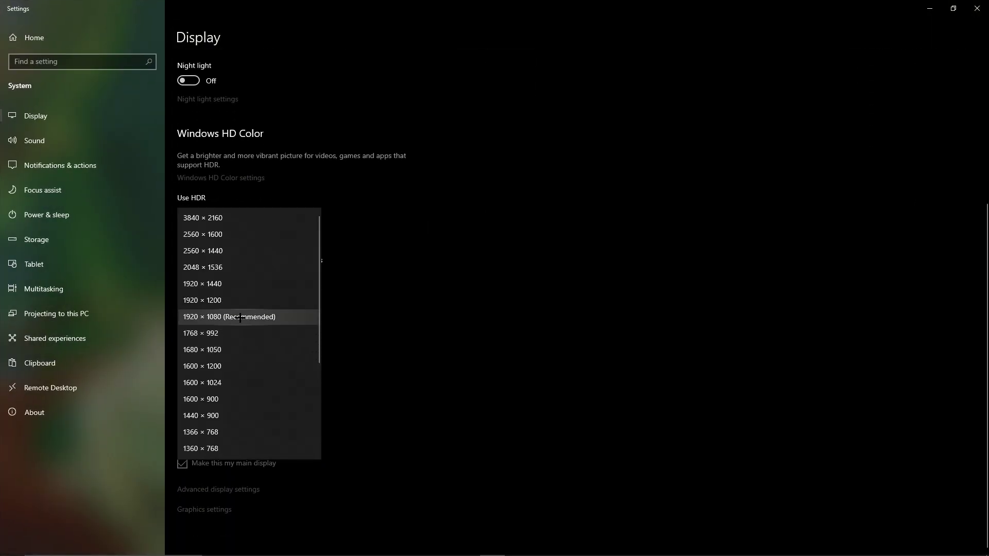
click(309, 316)
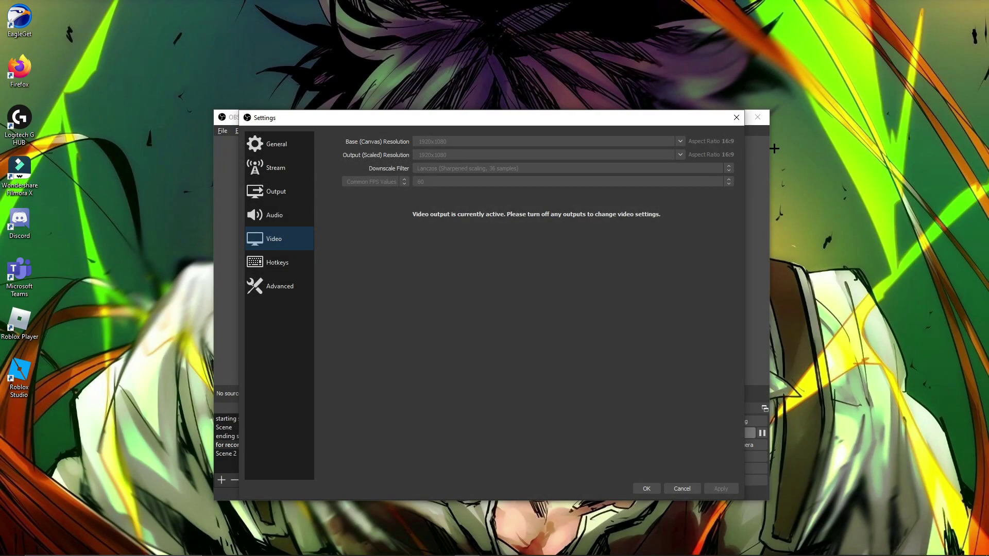
Reposition the settings window and look through the list of assignable hotkeys.
click(774, 149)
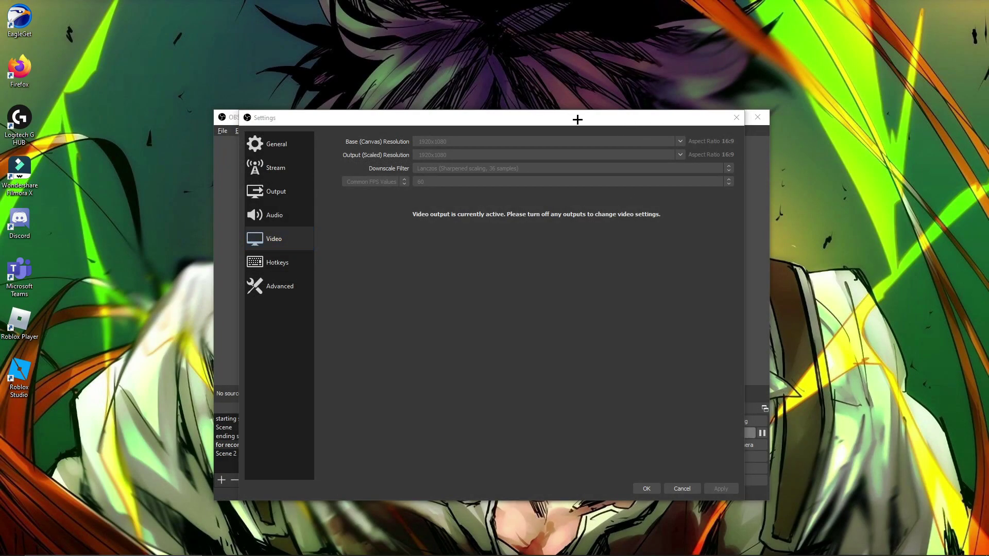
drag(576, 115, 512, 86)
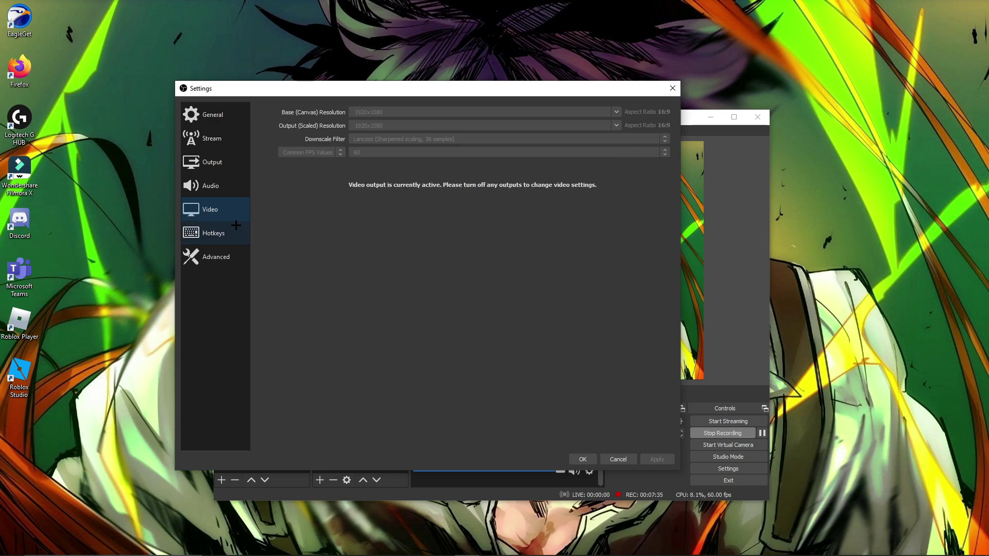
click(212, 232)
scroll(376, 177, down, 5)
scroll(377, 177, down, 2)
scroll(392, 183, up, 6)
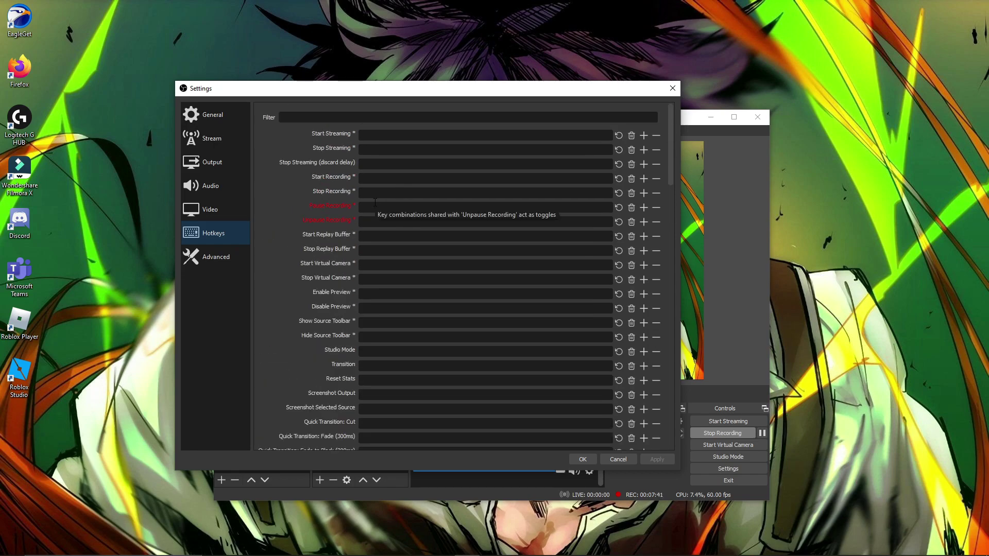
Choose Above Normal as the process priority in the advanced settings, review the remaining advanced options and confirm the settings.
click(215, 254)
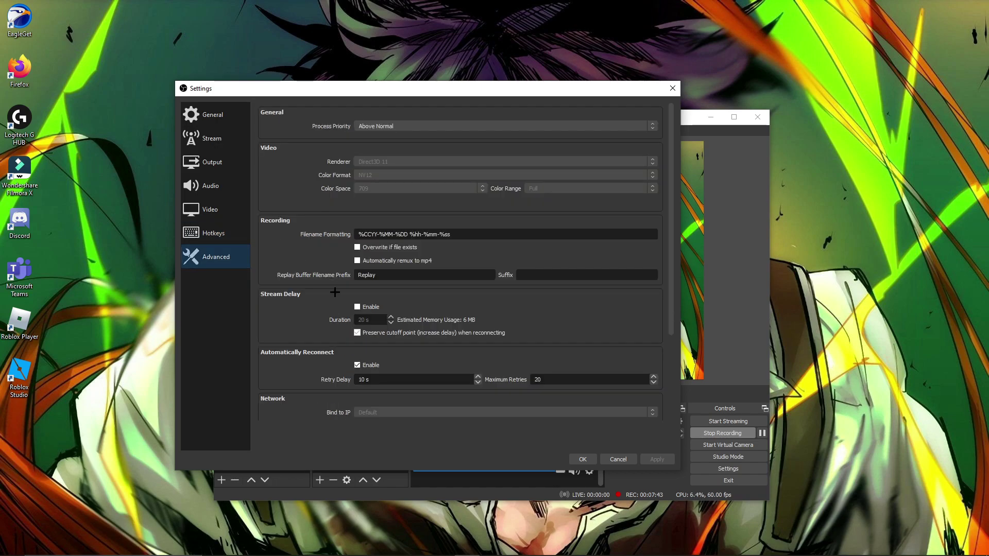
scroll(392, 155, up, 4)
click(392, 128)
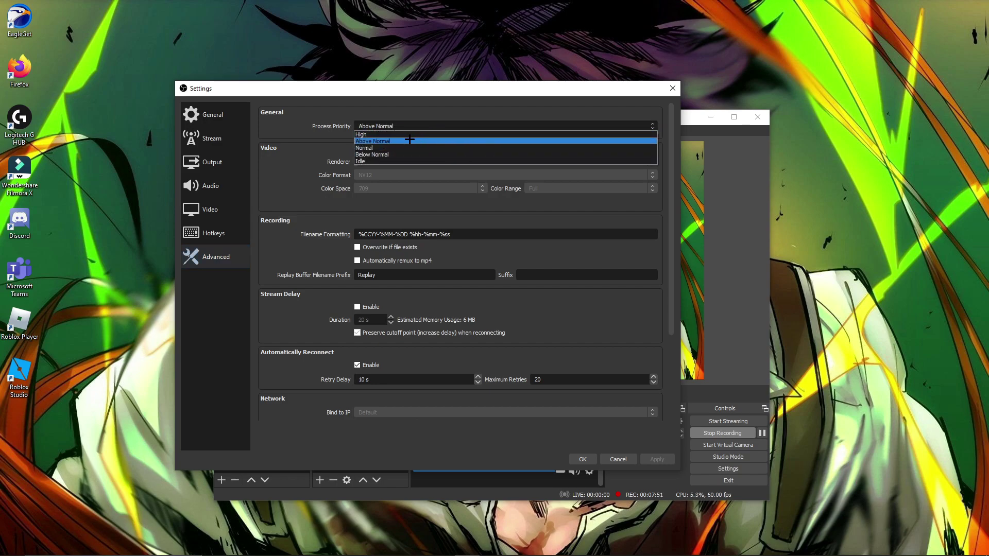
click(418, 141)
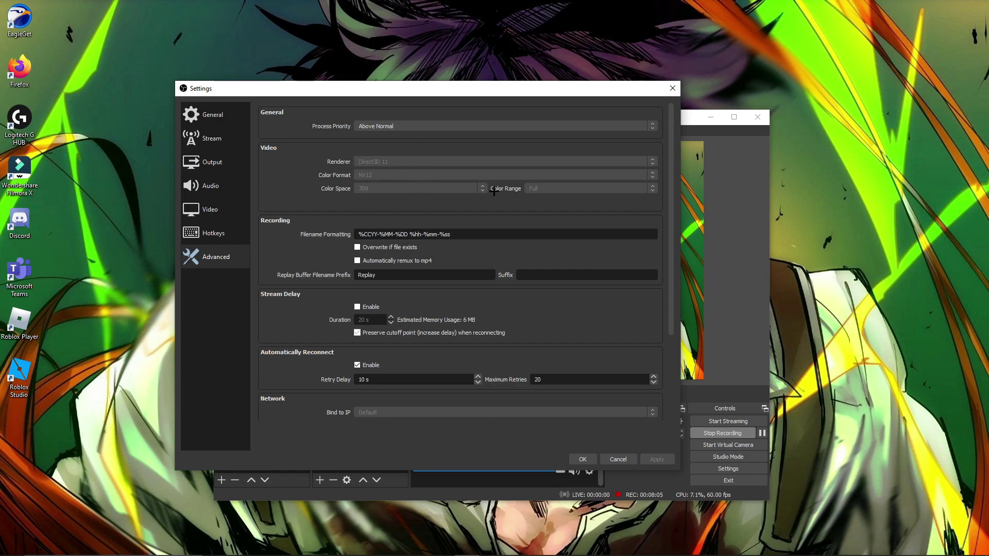
scroll(407, 203, down, 4)
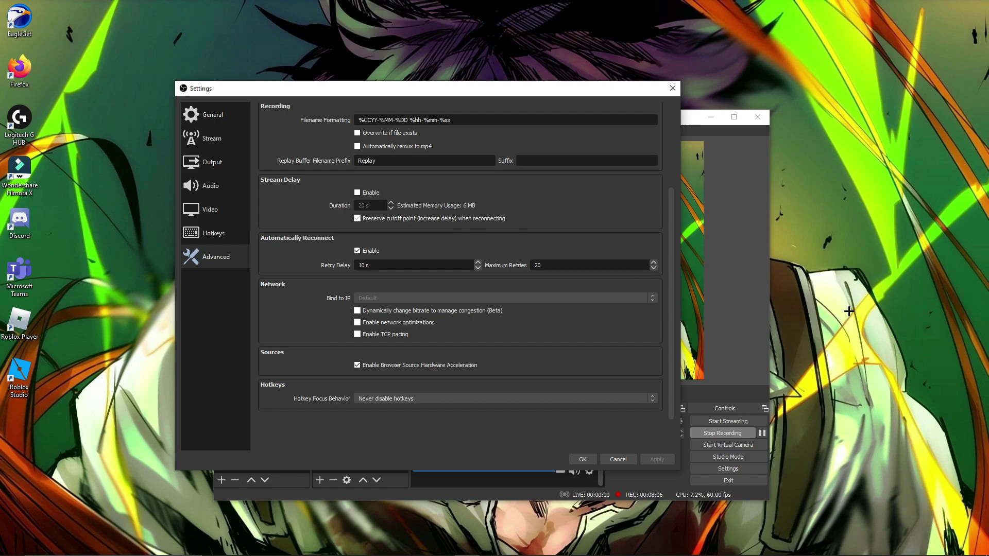
click(583, 459)
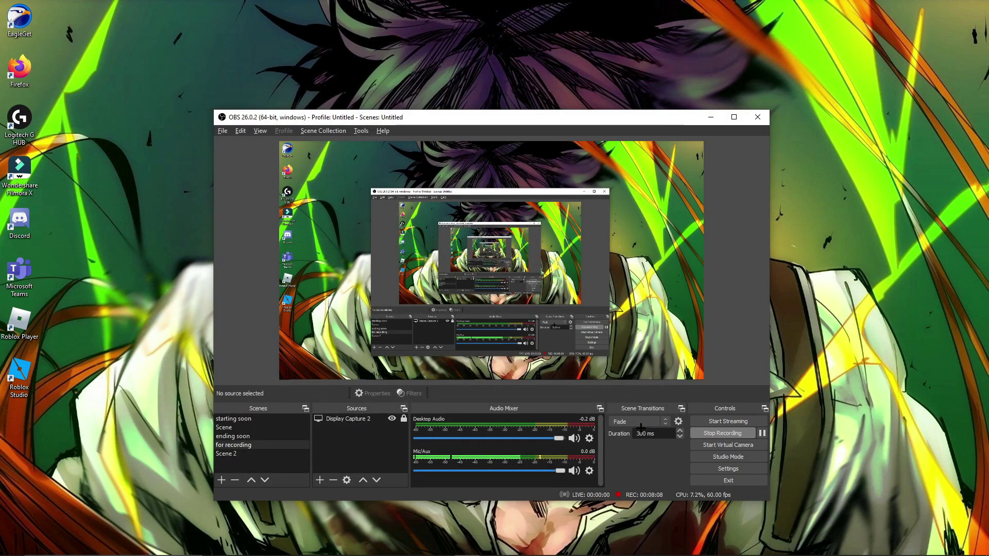